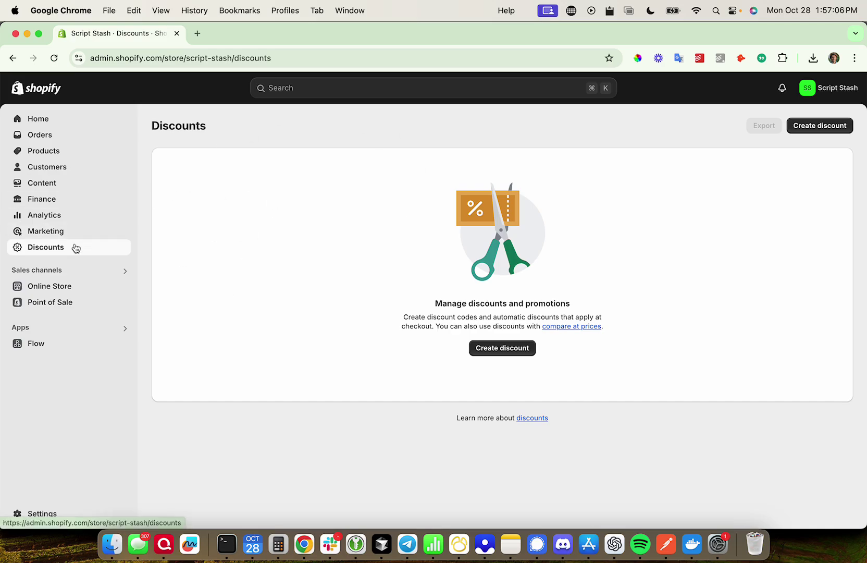
Start an amount-off-order discount at 100% with the discount code FREETEST.
{"action": "left_click", "coordinate": [501, 349]}
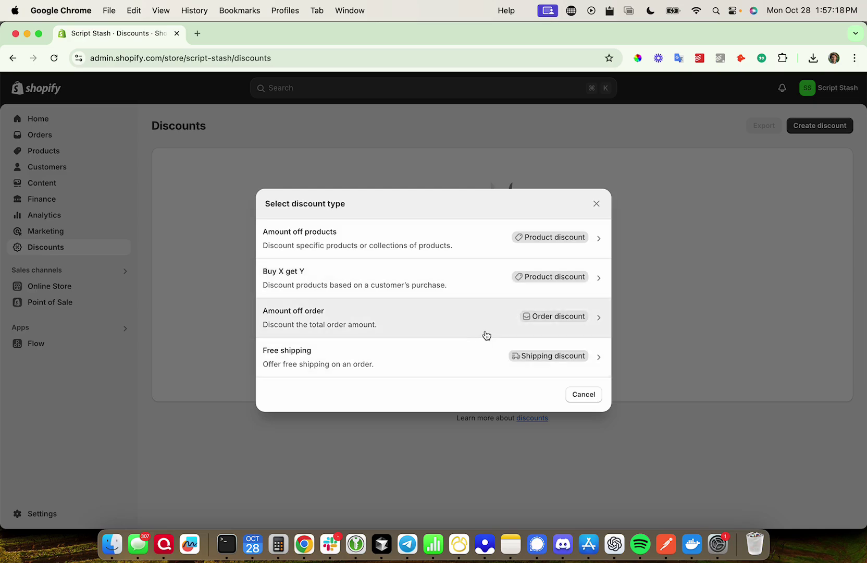
{"action": "left_click", "coordinate": [486, 334]}
{"action": "left_click", "coordinate": [476, 314]}
{"action": "type", "text": "100"}
{"action": "left_click", "coordinate": [514, 224]}
{"action": "double_click", "coordinate": [461, 246]}
{"action": "type", "text": "FREETEST"}
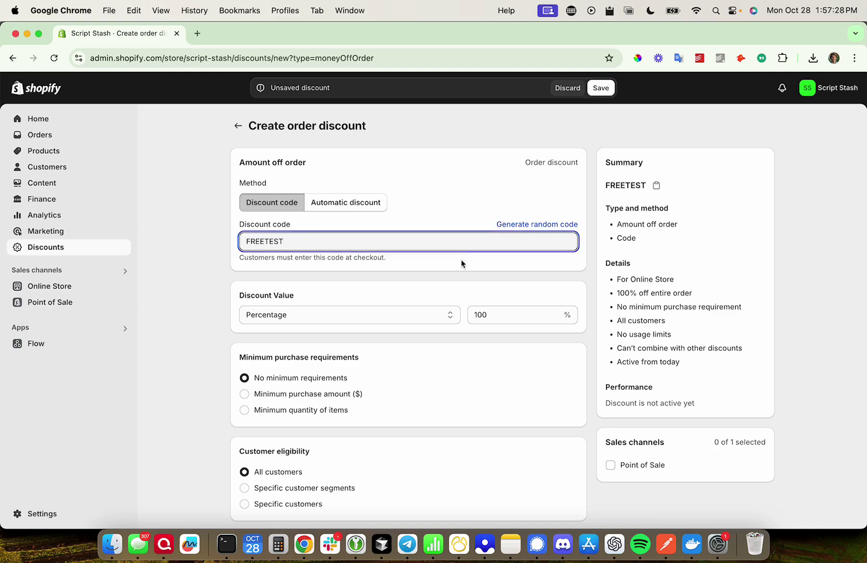
Leave total usage uncapped, let FREETEST combine with shipping discounts, and save it.
{"action": "scroll", "coordinate": [468, 396], "scroll_direction": "down", "scroll_amount": 10}
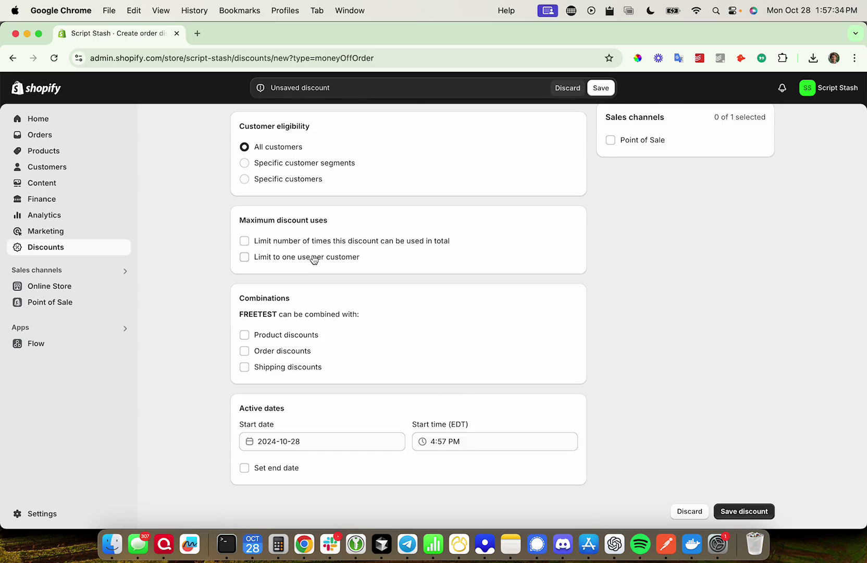
{"action": "left_click", "coordinate": [288, 241]}
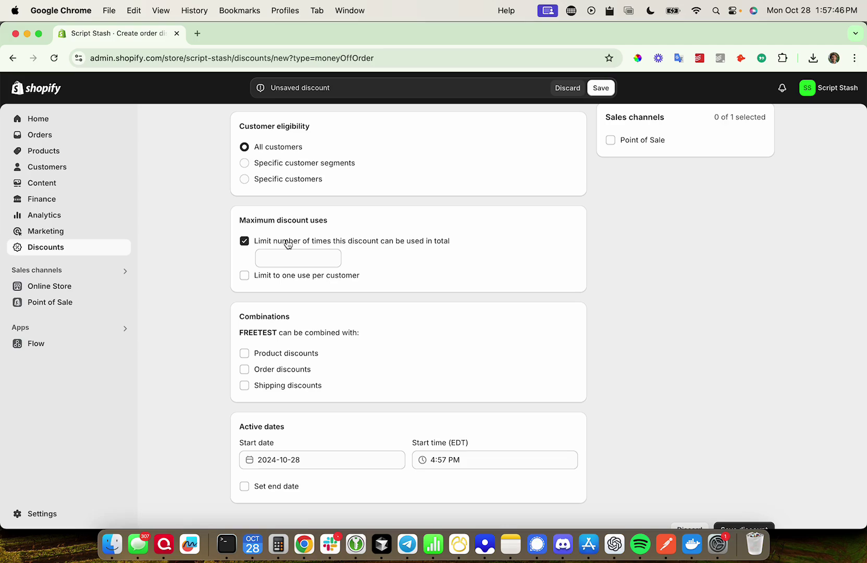
{"action": "left_click", "coordinate": [288, 243]}
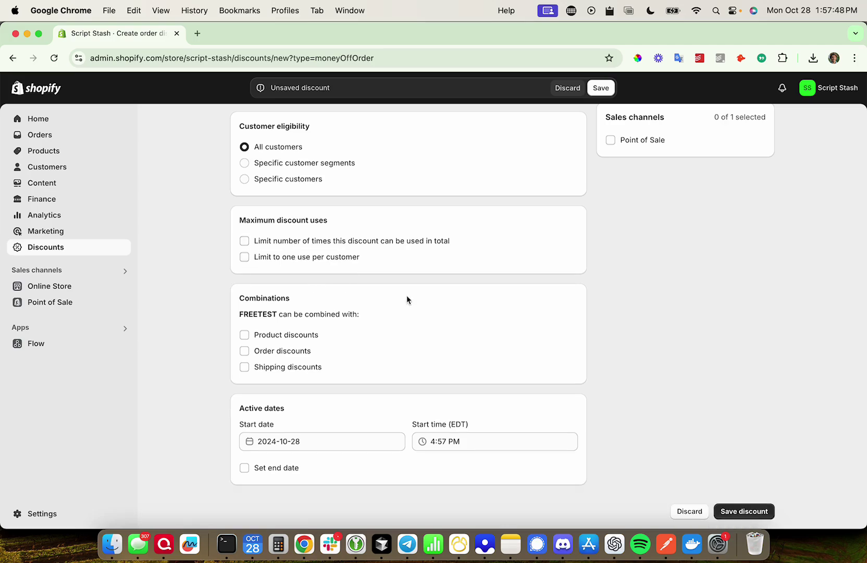
{"action": "left_click", "coordinate": [244, 368]}
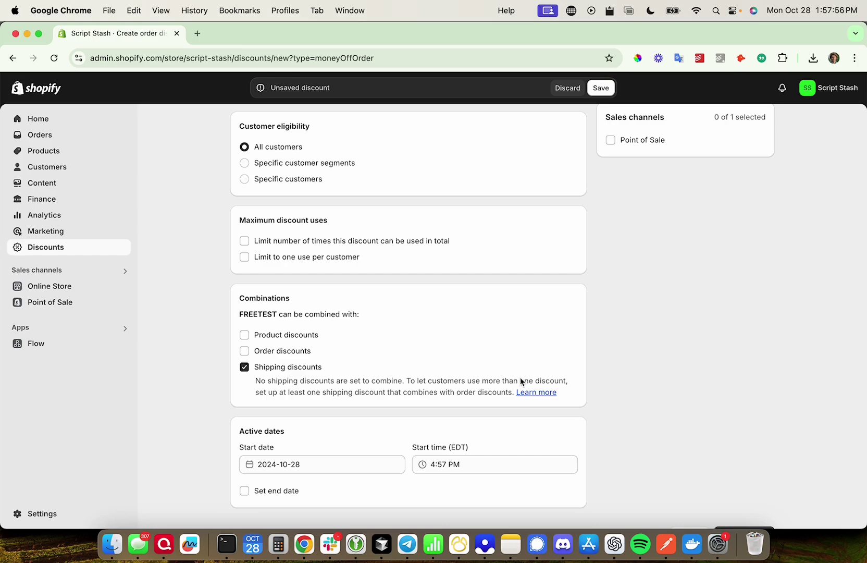
{"action": "scroll", "coordinate": [520, 378], "scroll_direction": "down", "scroll_amount": 1}
{"action": "scroll", "coordinate": [678, 292], "scroll_direction": "up", "scroll_amount": 1}
{"action": "scroll", "coordinate": [682, 298], "scroll_direction": "up", "scroll_amount": 10}
{"action": "scroll", "coordinate": [682, 298], "scroll_direction": "down", "scroll_amount": 10}
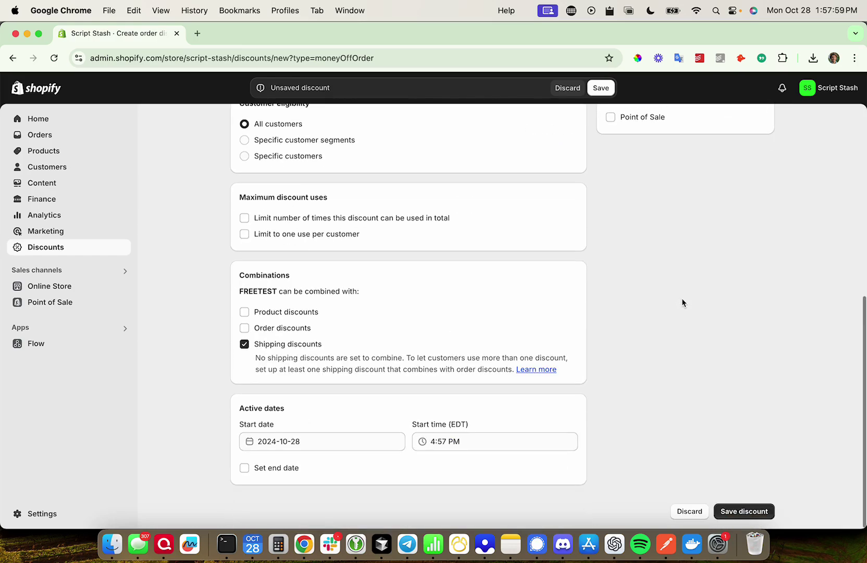
{"action": "left_click", "coordinate": [758, 509]}
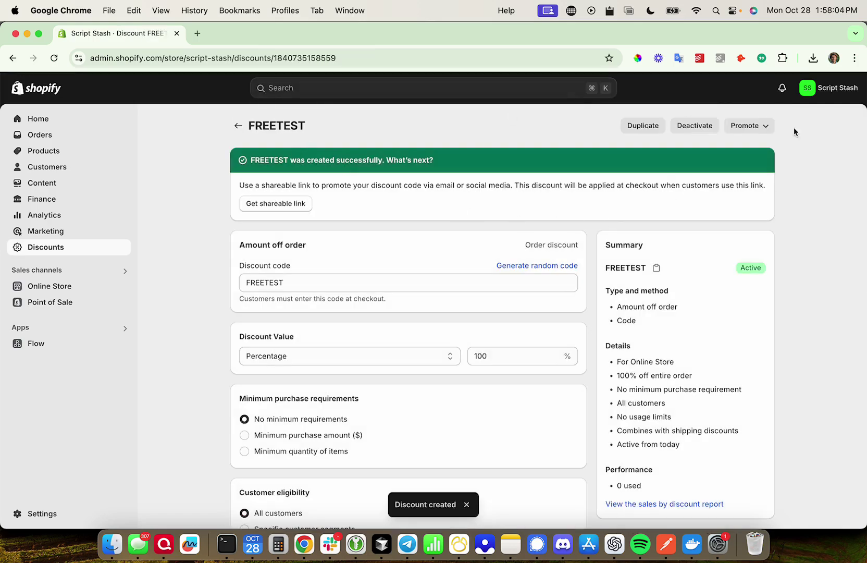
Create and save a FREESHIPPING free-shipping code that combines with order discounts.
{"action": "left_click", "coordinate": [238, 126]}
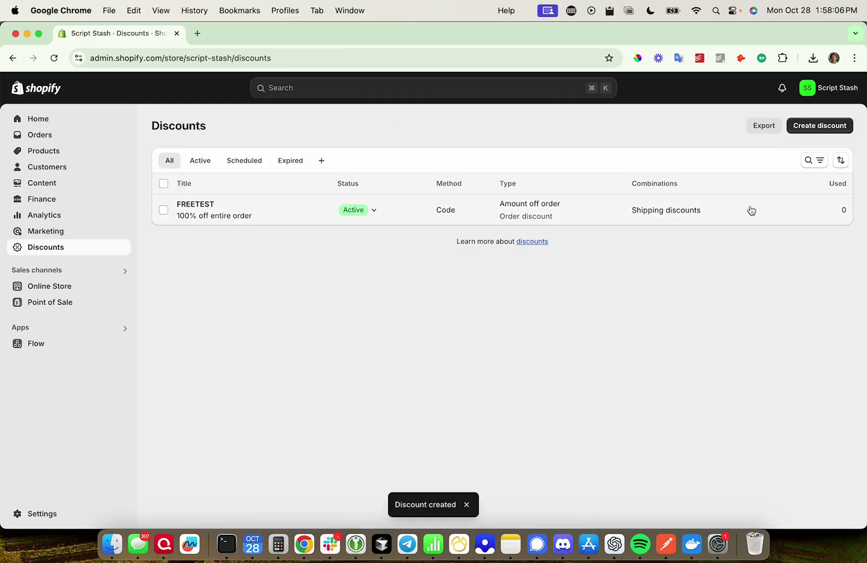
{"action": "left_click", "coordinate": [813, 127]}
{"action": "left_click", "coordinate": [374, 350]}
{"action": "scroll", "coordinate": [325, 241], "scroll_direction": "down", "scroll_amount": 1}
{"action": "left_click", "coordinate": [328, 232]}
{"action": "type", "text": "FREESHIPPING"}
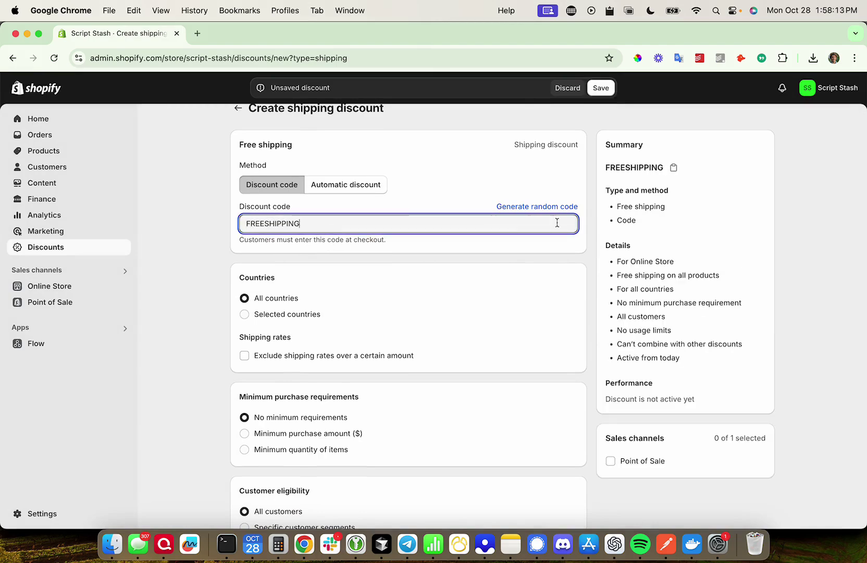
{"action": "scroll", "coordinate": [574, 229], "scroll_direction": "down", "scroll_amount": 7}
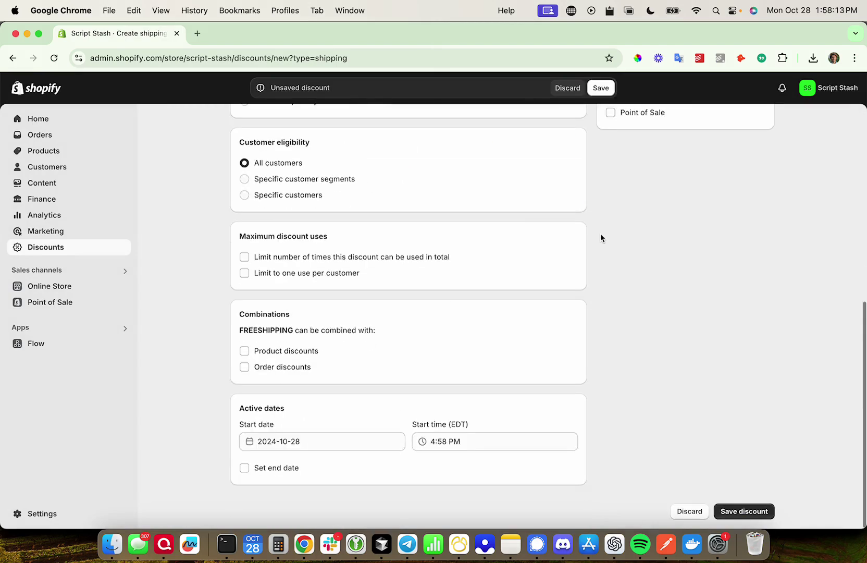
{"action": "left_click", "coordinate": [263, 369]}
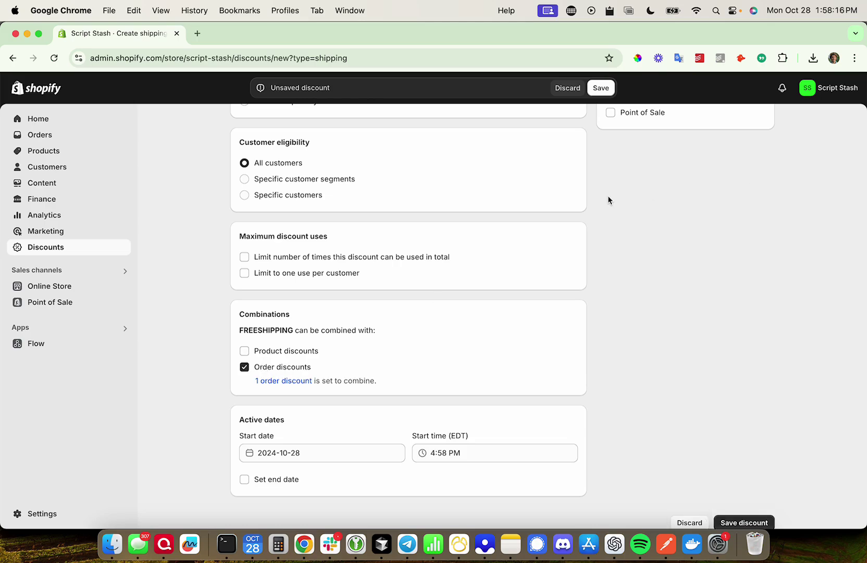
{"action": "left_click", "coordinate": [601, 88]}
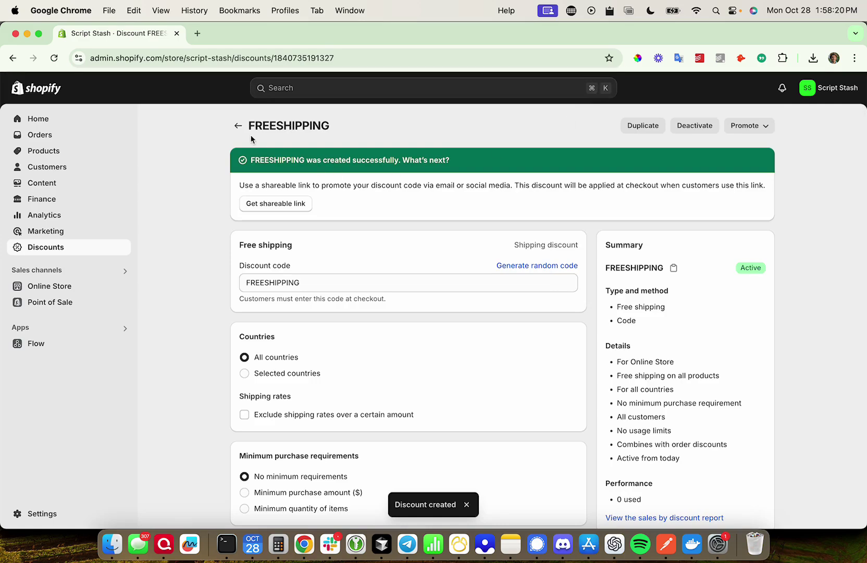
{"action": "left_click", "coordinate": [238, 126]}
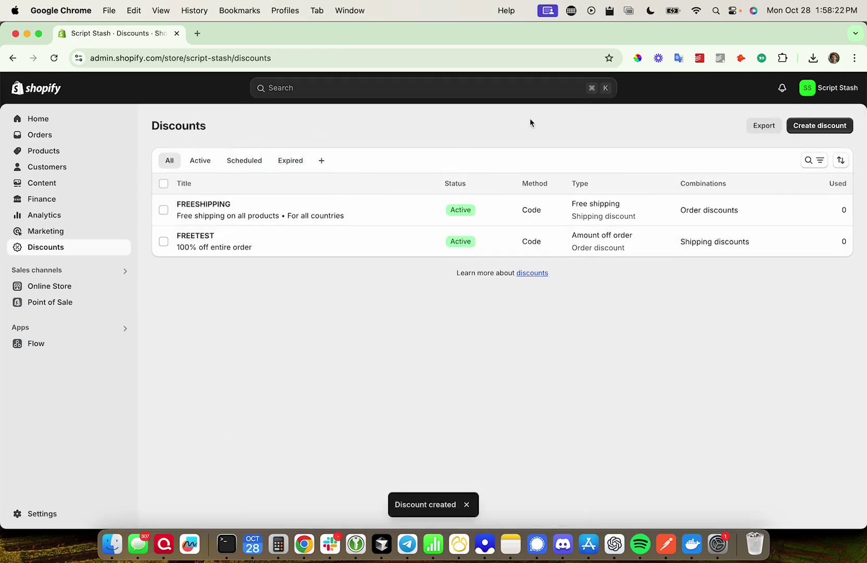
Open the live online storefront in a new tab and dismiss the admin bar.
{"action": "left_click", "coordinate": [83, 291]}
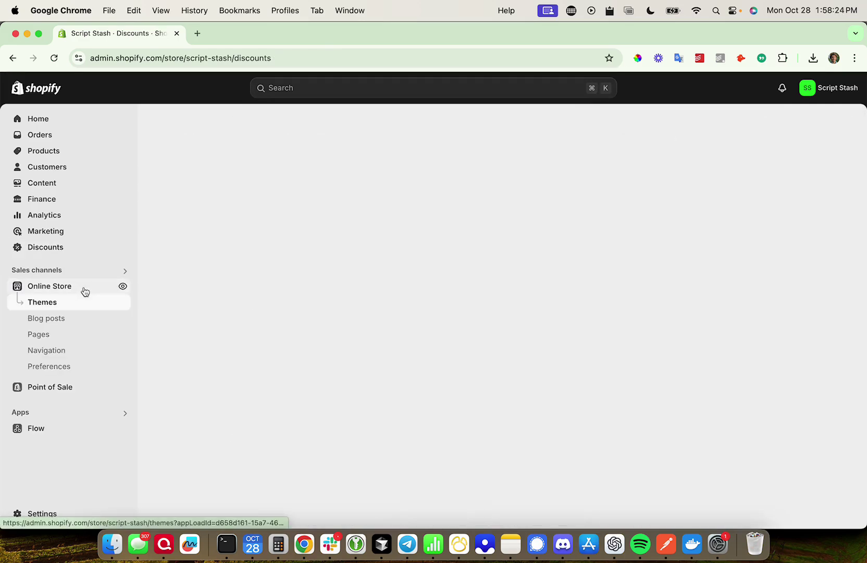
{"action": "left_click", "coordinate": [122, 287]}
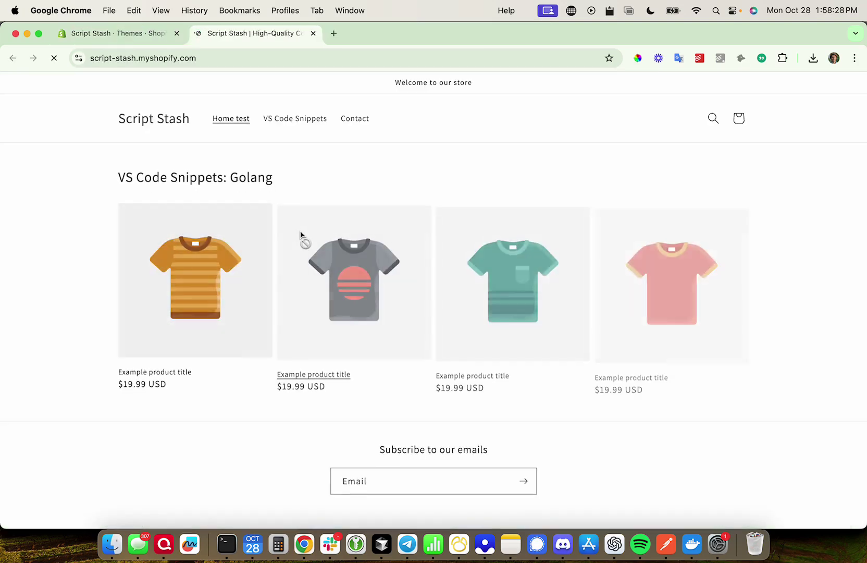
{"action": "scroll", "coordinate": [301, 260], "scroll_direction": "down", "scroll_amount": 2}
{"action": "scroll", "coordinate": [271, 266], "scroll_direction": "up", "scroll_amount": 2}
{"action": "scroll", "coordinate": [223, 229], "scroll_direction": "down", "scroll_amount": 3}
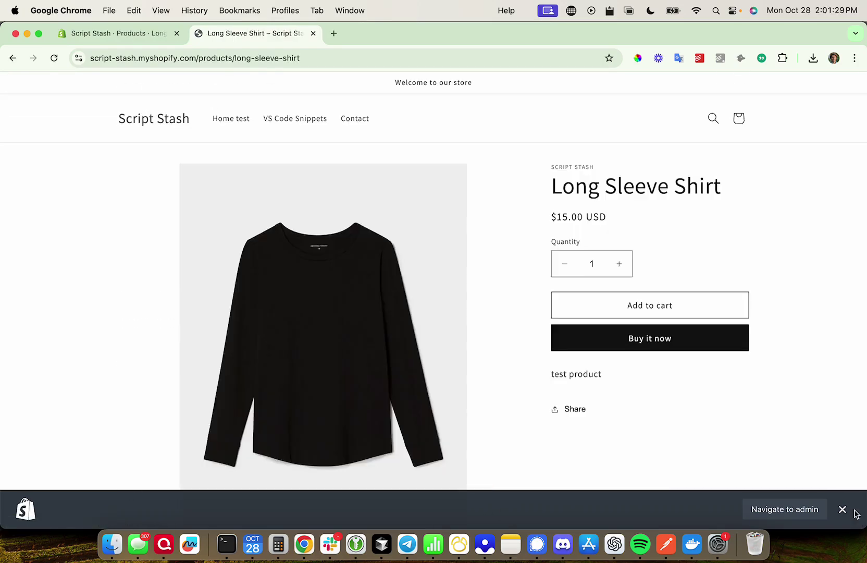
{"action": "left_click", "coordinate": [843, 510]}
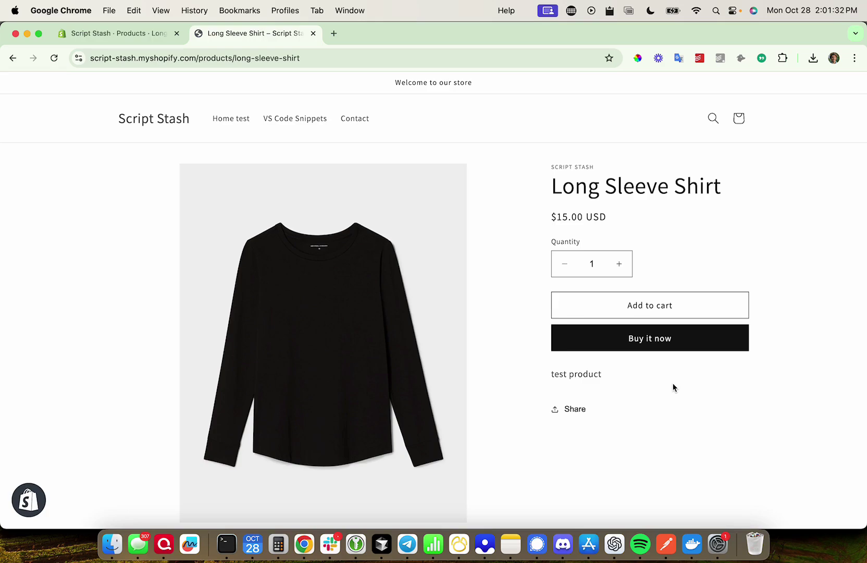
Add the Long Sleeve Shirt to the cart and proceed to the $34.90 checkout.
{"action": "left_click", "coordinate": [662, 315]}
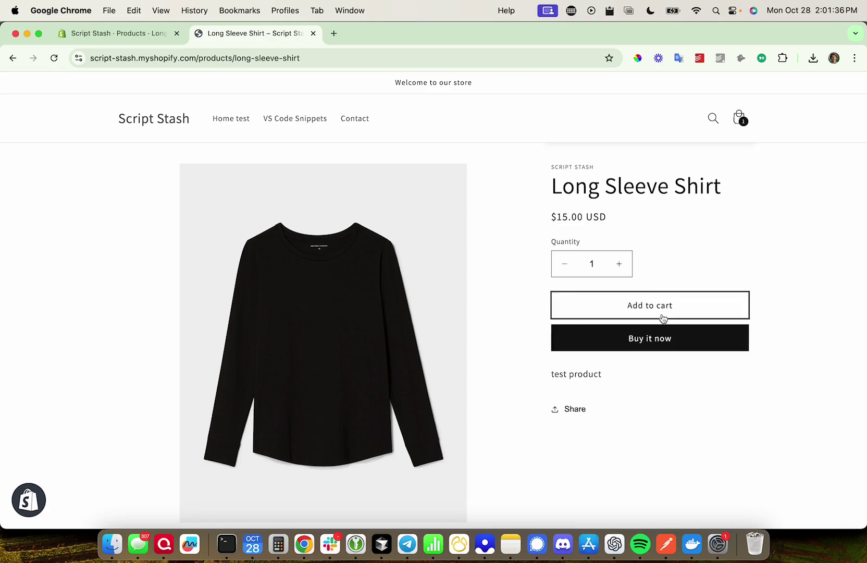
{"action": "left_click", "coordinate": [688, 275]}
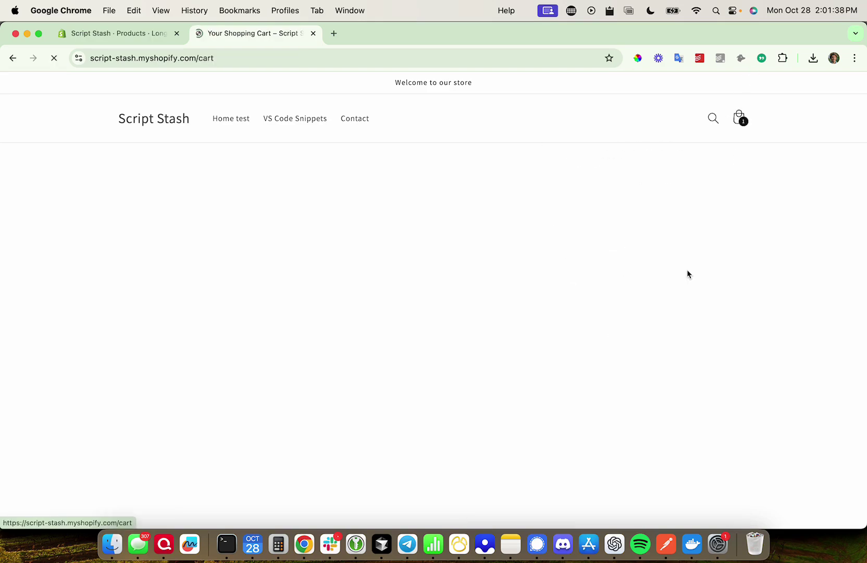
{"action": "left_click", "coordinate": [650, 479]}
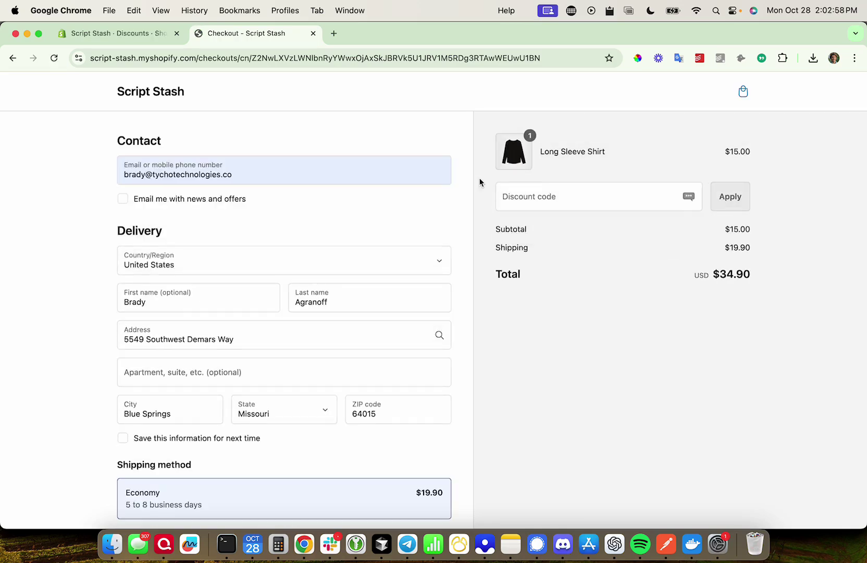
Apply the FREETEST discount code at checkout.
{"action": "scroll", "coordinate": [480, 181], "scroll_direction": "down", "scroll_amount": 2}
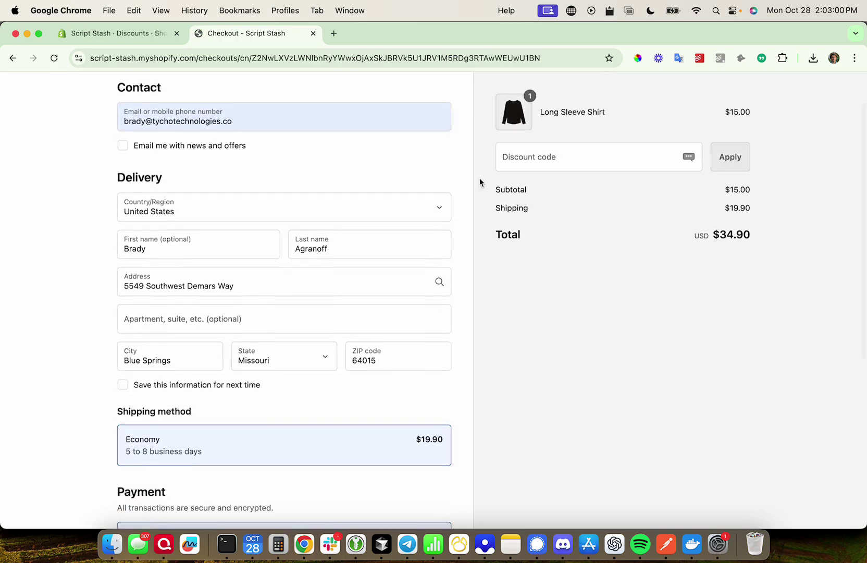
{"action": "scroll", "coordinate": [299, 340], "scroll_direction": "down", "scroll_amount": 10}
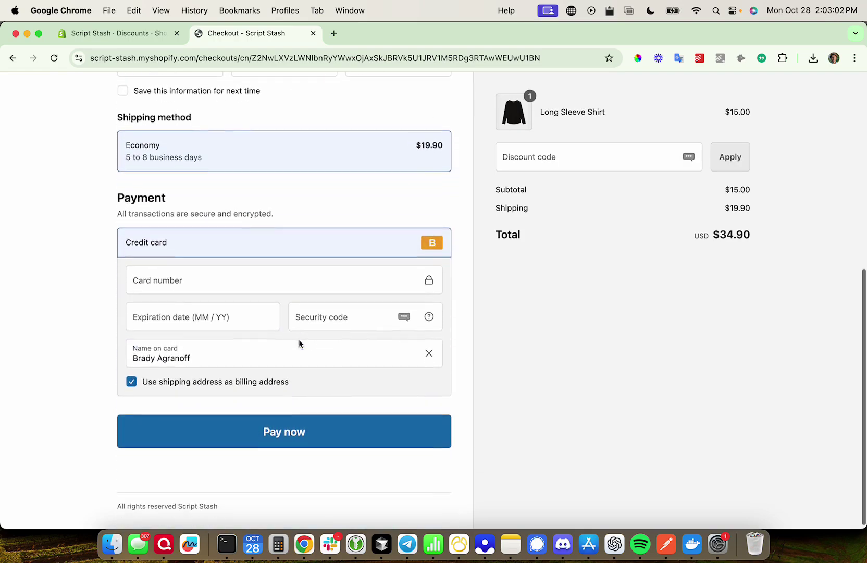
{"action": "scroll", "coordinate": [299, 339], "scroll_direction": "up", "scroll_amount": 8}
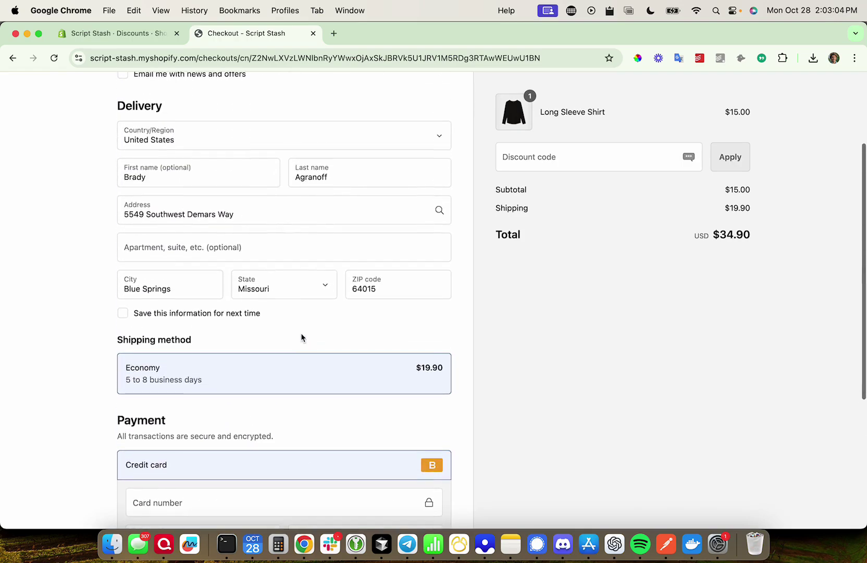
{"action": "scroll", "coordinate": [708, 231], "scroll_direction": "up", "scroll_amount": 3}
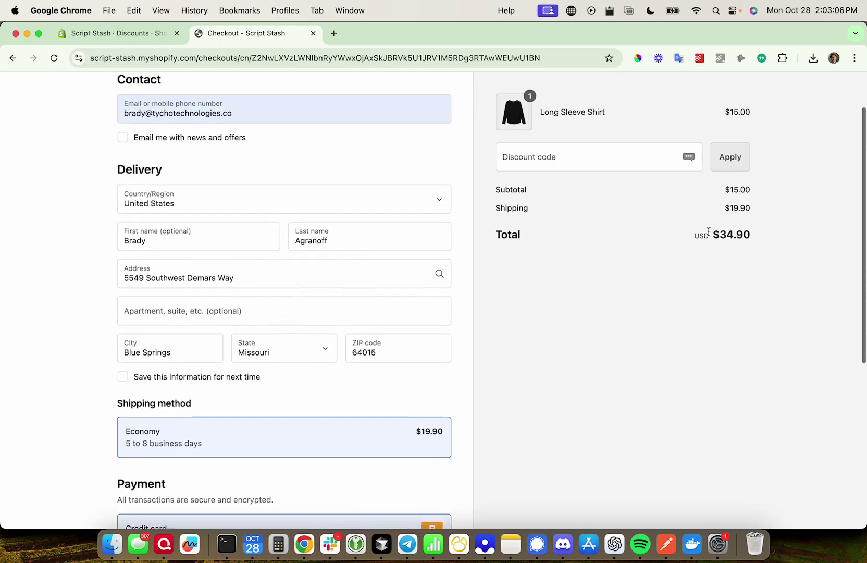
{"action": "left_click", "coordinate": [645, 160]}
{"action": "type", "text": "FREETEST"}
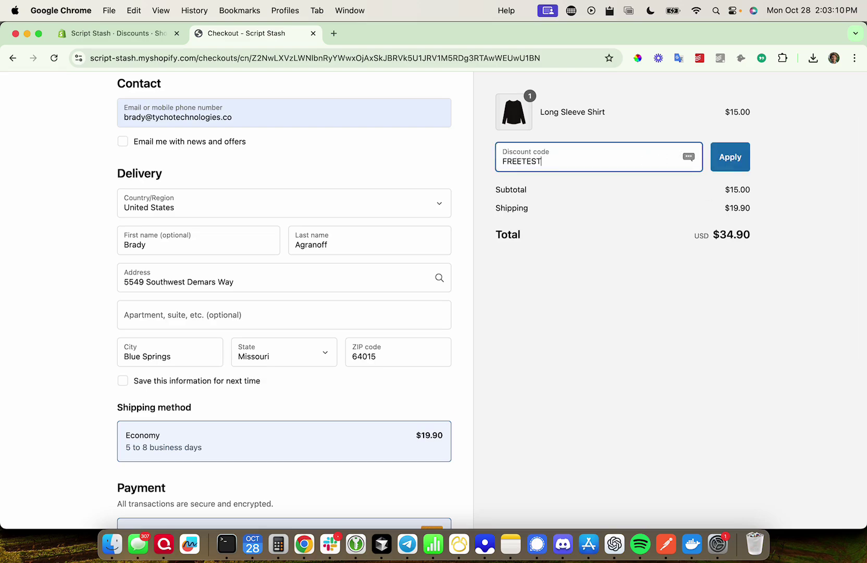
{"action": "left_click", "coordinate": [740, 152]}
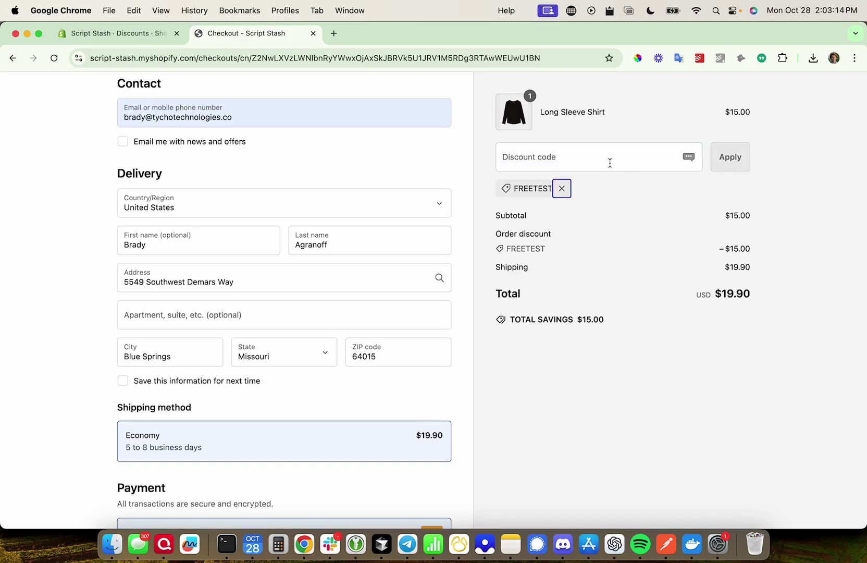
Apply FREESHIPPING to bring the total to $0.00 and complete the order.
{"action": "left_click", "coordinate": [612, 162]}
{"action": "type", "text": "FREESHIPPING"}
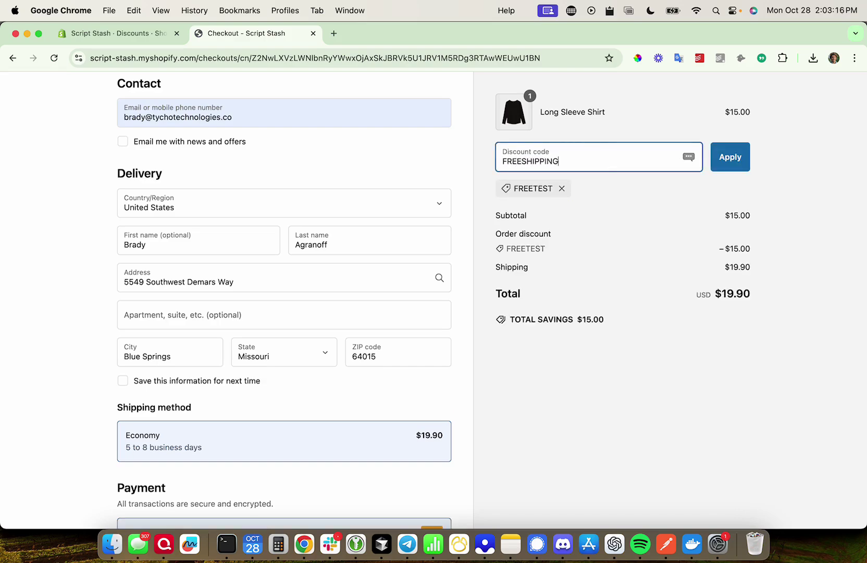
{"action": "left_click", "coordinate": [743, 165]}
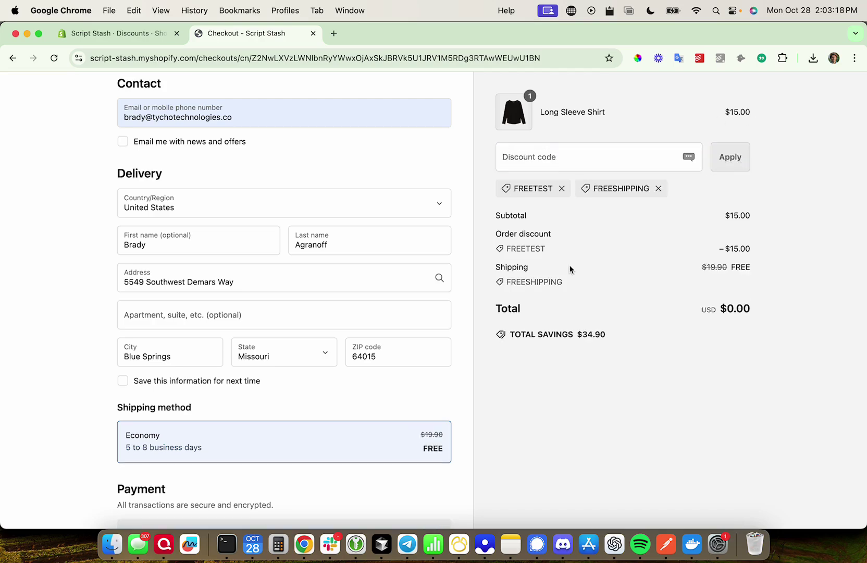
{"action": "scroll", "coordinate": [570, 269], "scroll_direction": "down", "scroll_amount": 5}
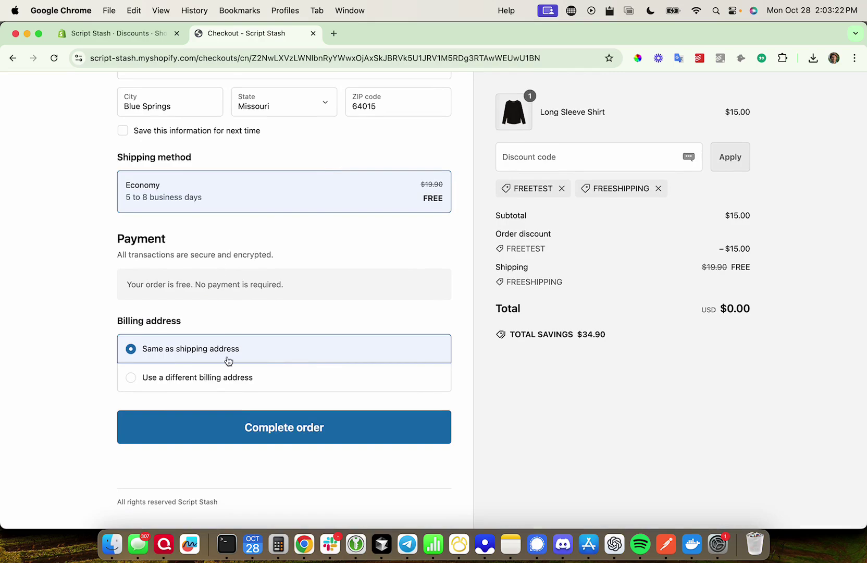
{"action": "left_click", "coordinate": [277, 428]}
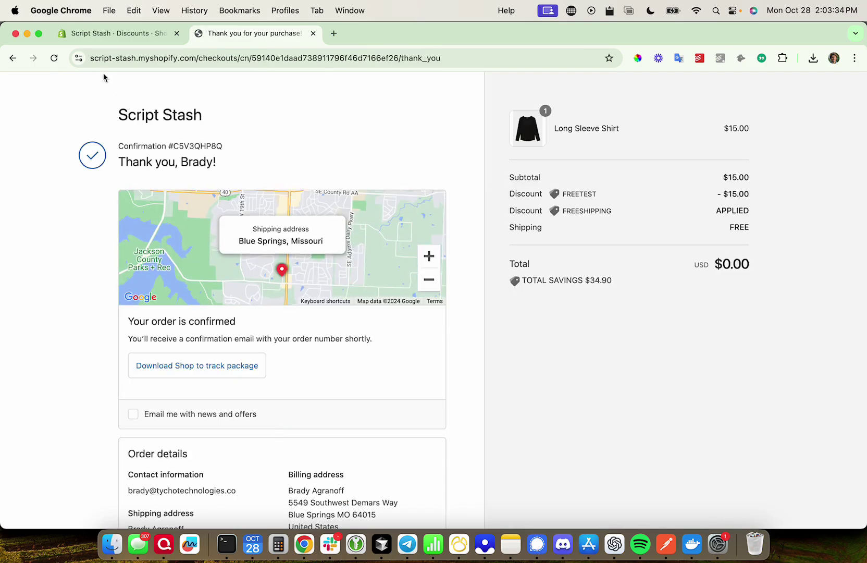
Open order #1004 from Orders and review its $0.00 paid total and discounts.
{"action": "left_click", "coordinate": [96, 35]}
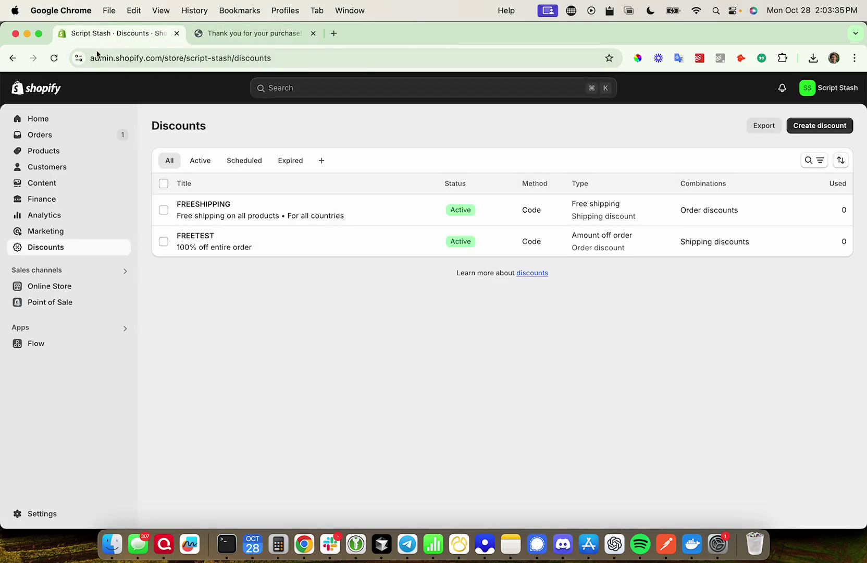
{"action": "left_click", "coordinate": [58, 135]}
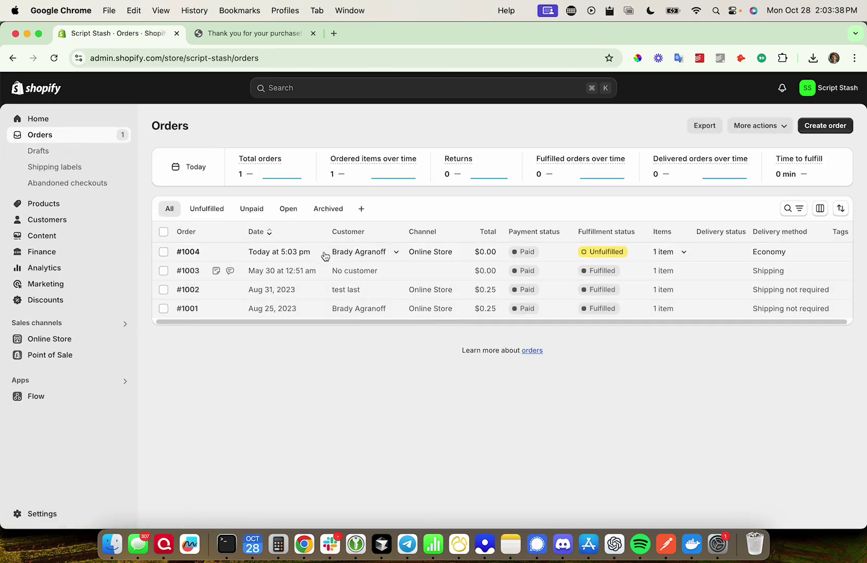
{"action": "left_click", "coordinate": [229, 259]}
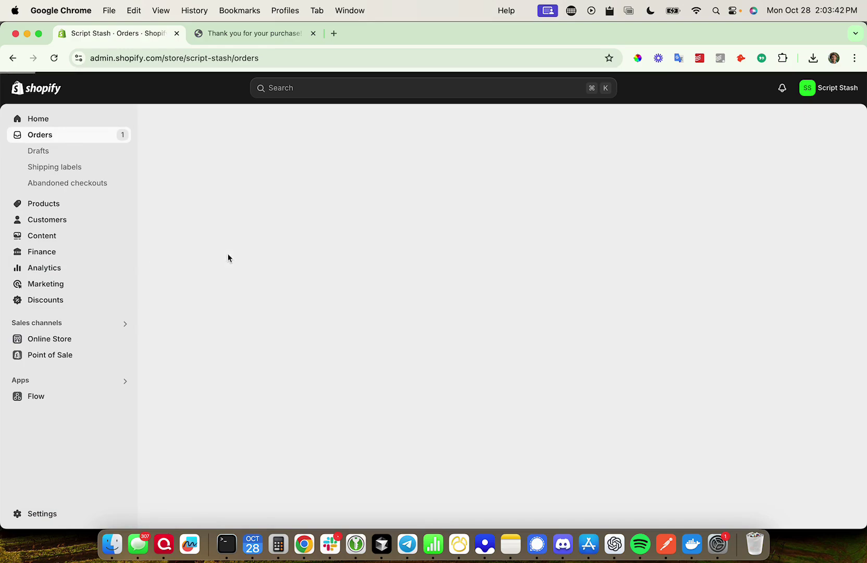
{"action": "scroll", "coordinate": [525, 263], "scroll_direction": "down", "scroll_amount": 2}
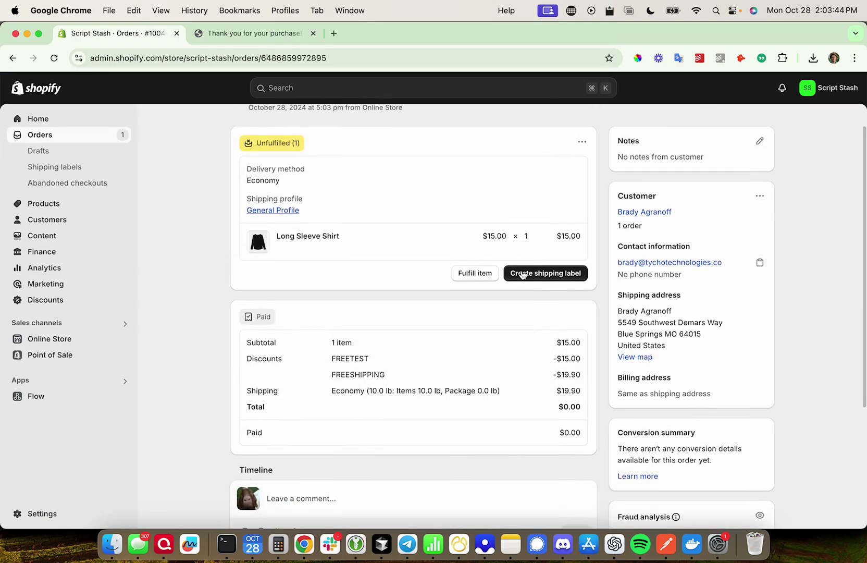
{"action": "scroll", "coordinate": [504, 171], "scroll_direction": "up", "scroll_amount": 2}
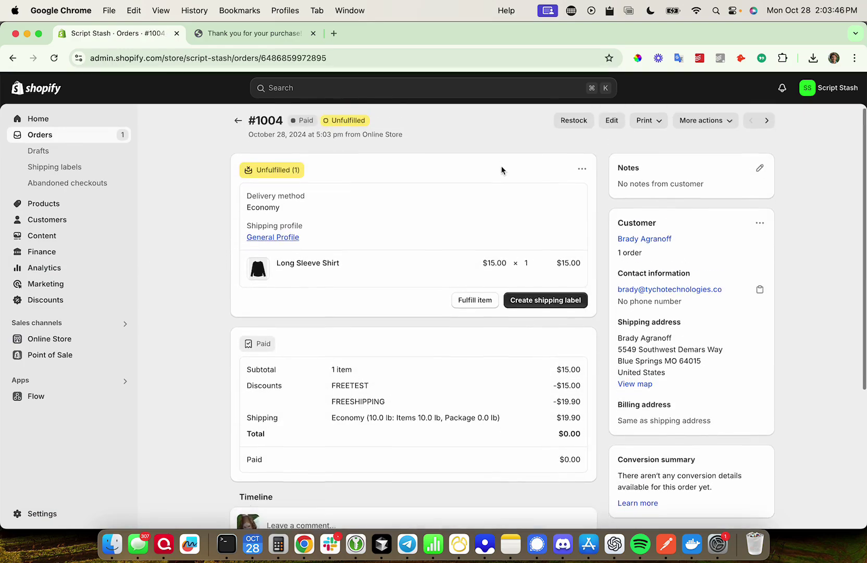
{"action": "left_click", "coordinate": [695, 131]}
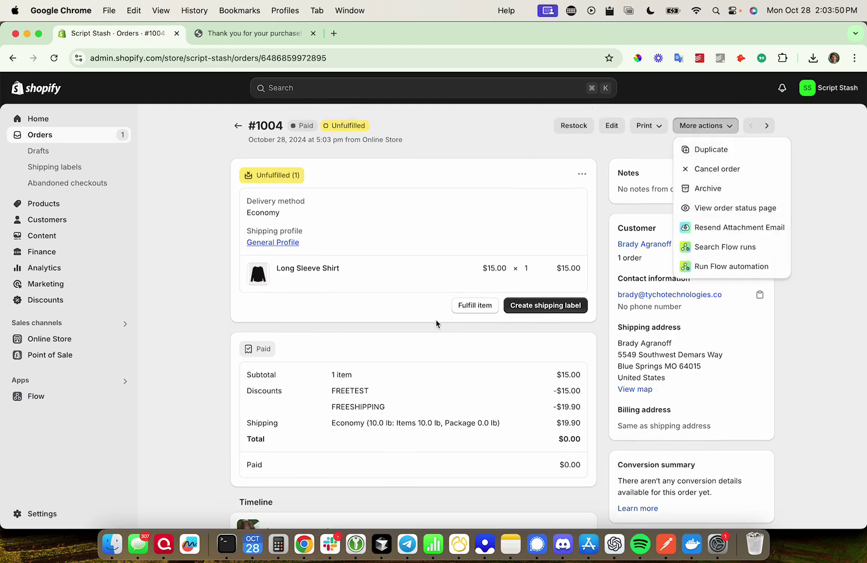
{"action": "scroll", "coordinate": [467, 309], "scroll_direction": "down", "scroll_amount": 2}
{"action": "scroll", "coordinate": [467, 308], "scroll_direction": "down", "scroll_amount": 7}
{"action": "scroll", "coordinate": [466, 307], "scroll_direction": "up", "scroll_amount": 8}
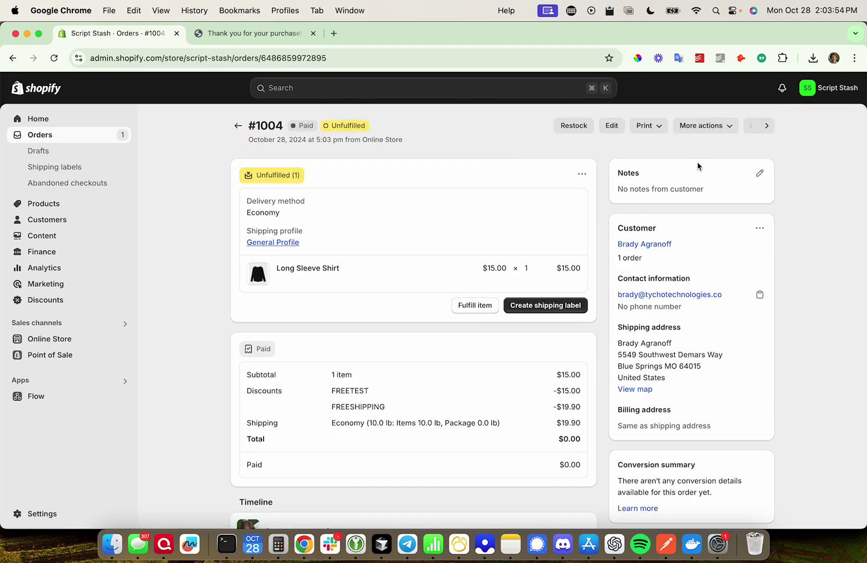
Cancel order #1004 via More actions and confirm, restocking the Long Sleeve Shirt.
{"action": "left_click", "coordinate": [707, 131]}
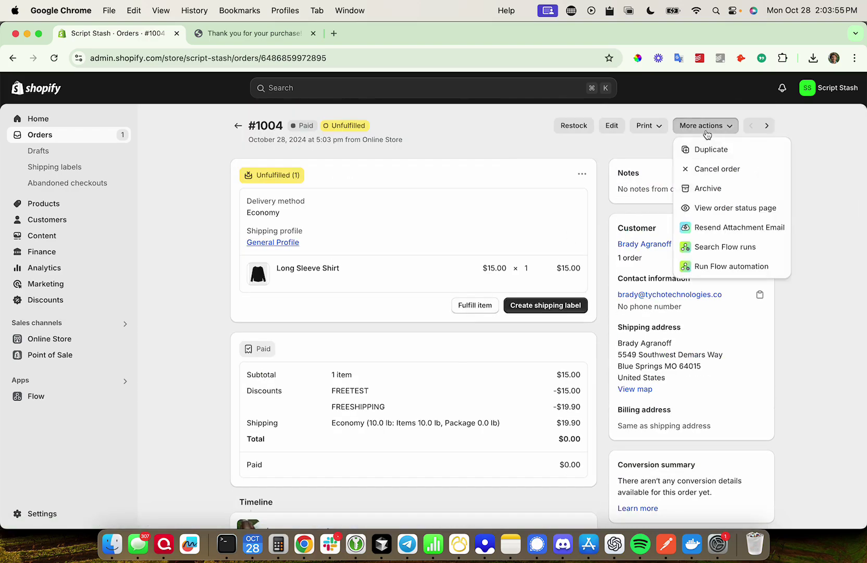
{"action": "left_click", "coordinate": [704, 169]}
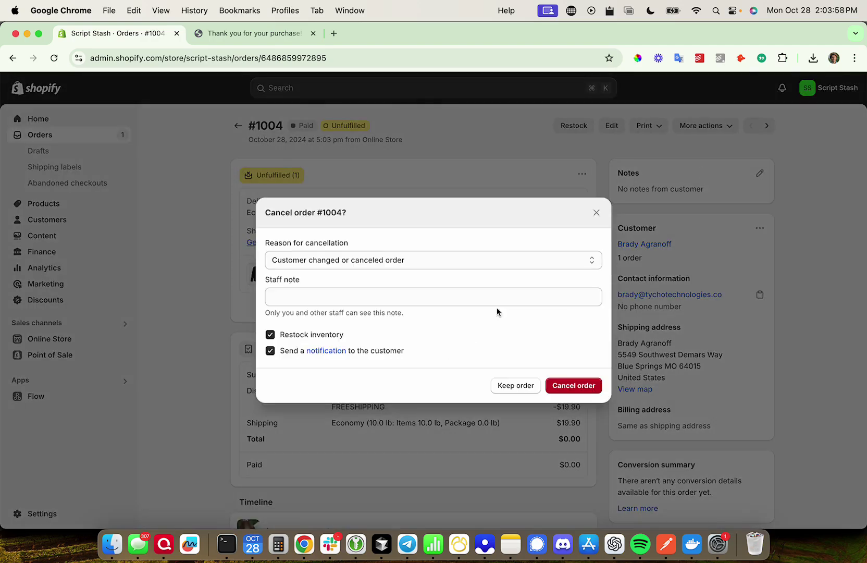
{"action": "left_click", "coordinate": [574, 386]}
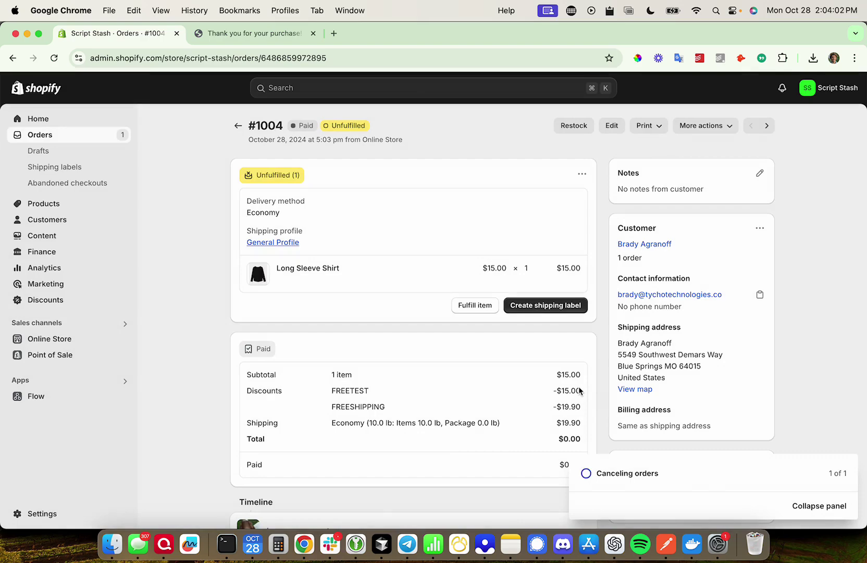
{"action": "scroll", "coordinate": [580, 390], "scroll_direction": "down", "scroll_amount": 1}
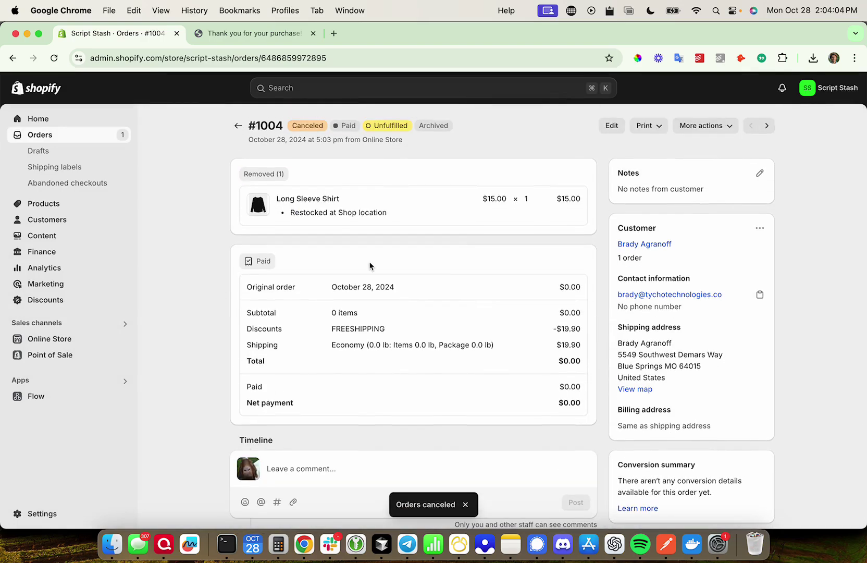